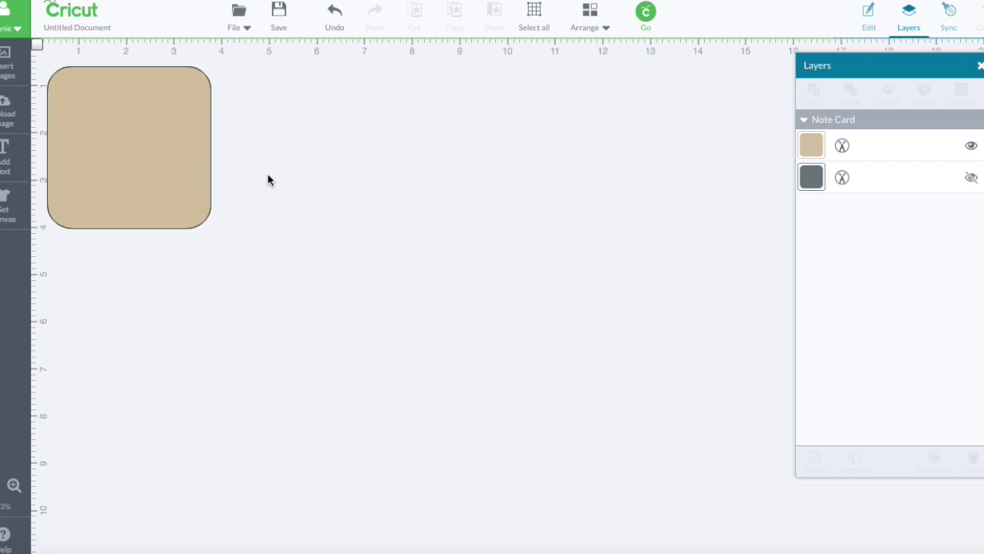
- Unhide the gray backing layer and move the tan square to the right, off the gray one
left_click(175, 153)
left_click_drag(176, 149, 231, 160)
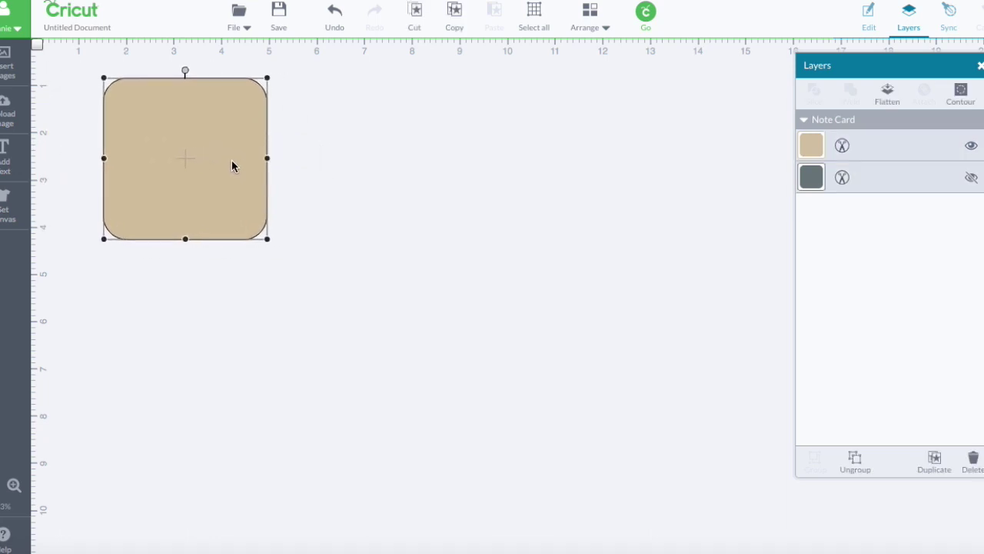
left_click(972, 179)
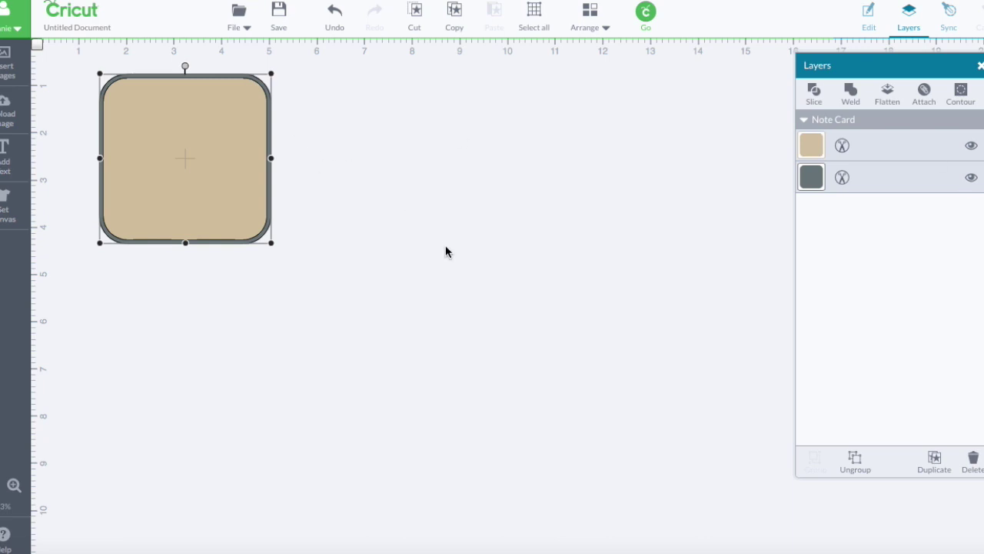
left_click(590, 294)
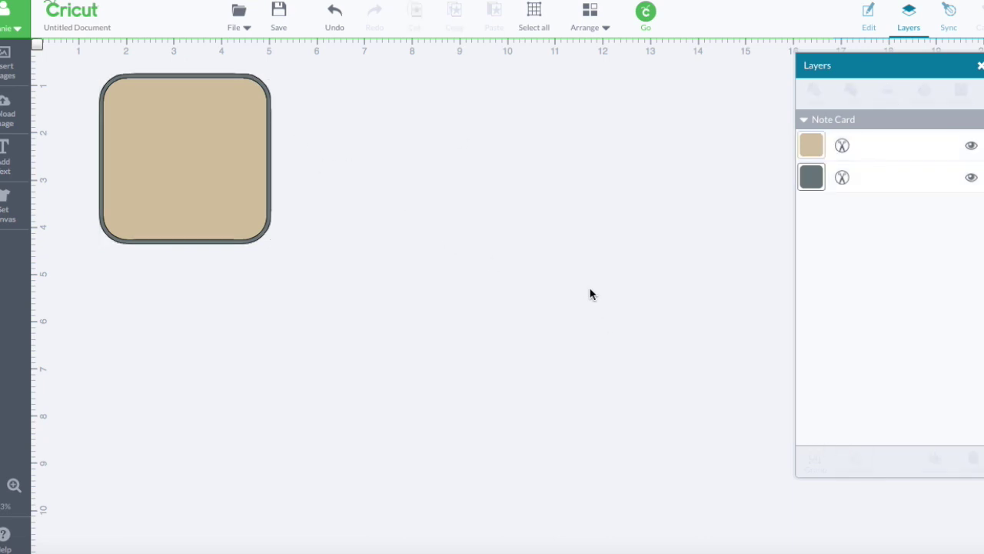
left_click_drag(269, 94, 532, 93)
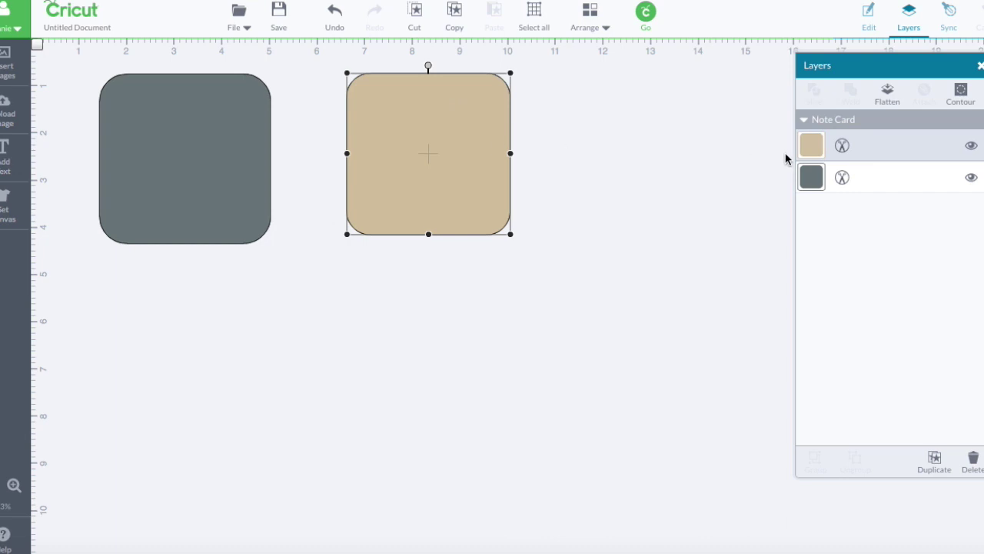
- Recolour the tan rounded square to the white Linen basic colour
left_click(813, 152)
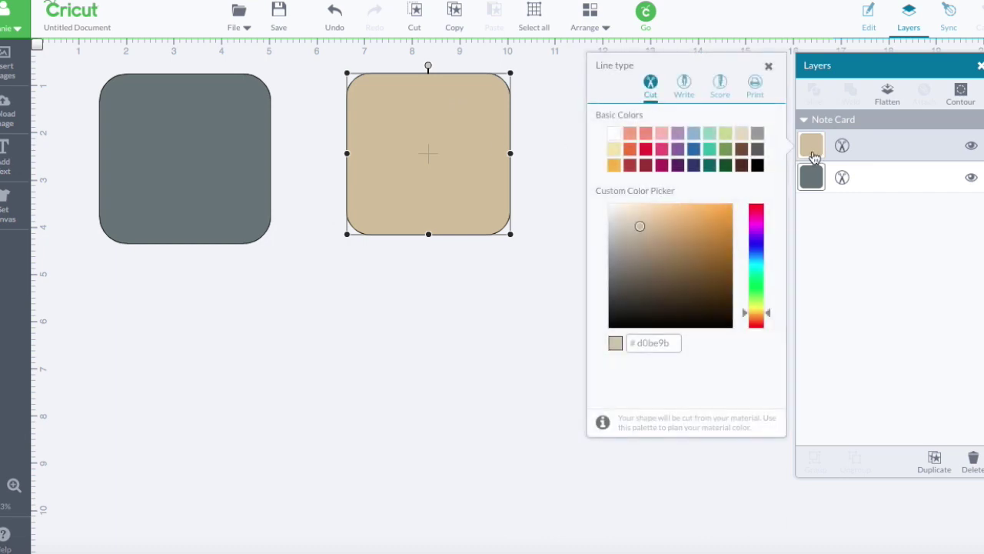
left_click(618, 135)
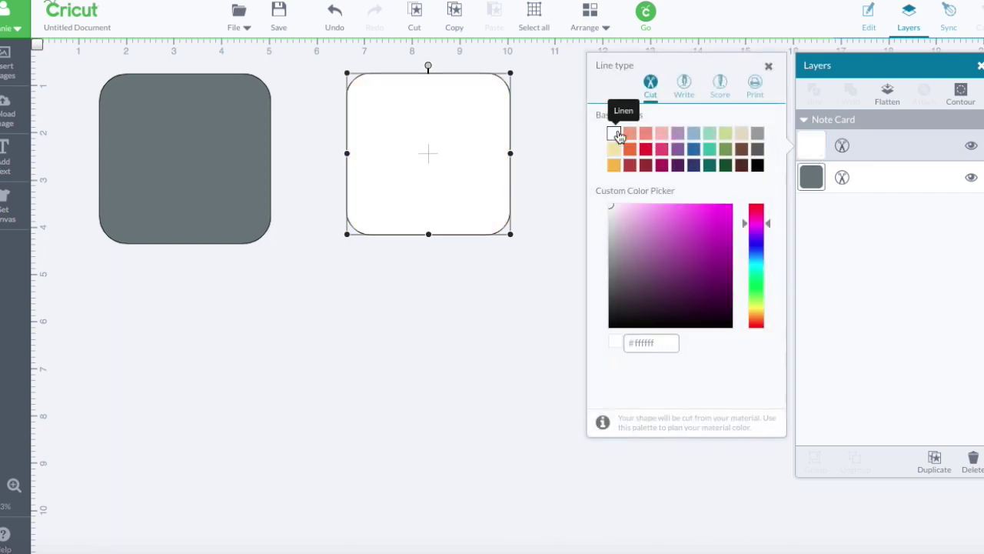
left_click(507, 254)
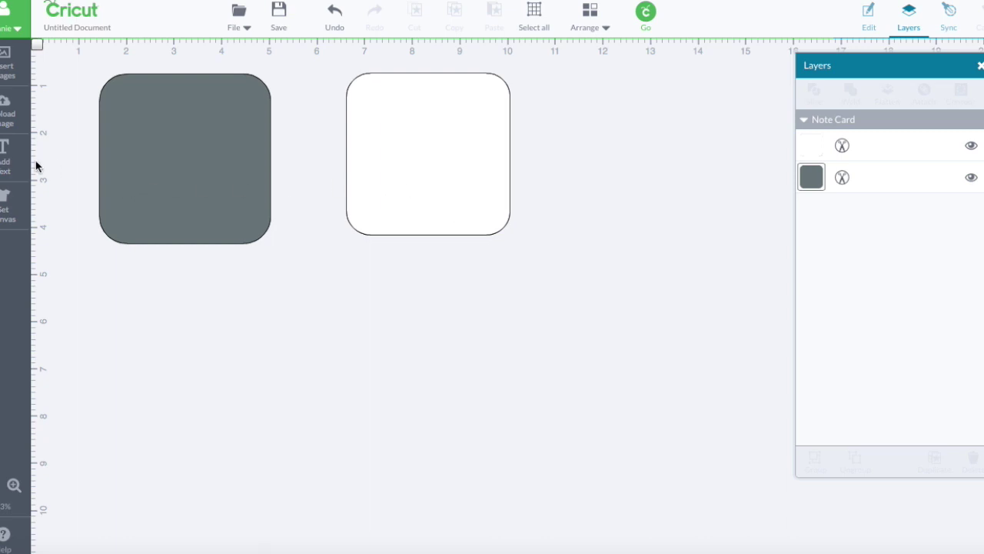
- Add a text box reading 'Merry Christmas / from our house / to yours!' on three lines
left_click(8, 160)
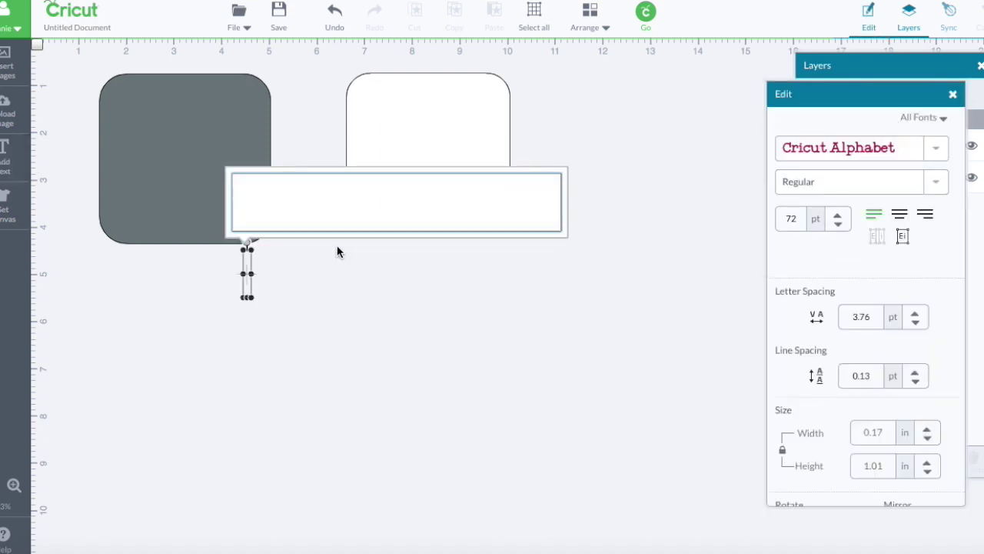
type("Have a happy")
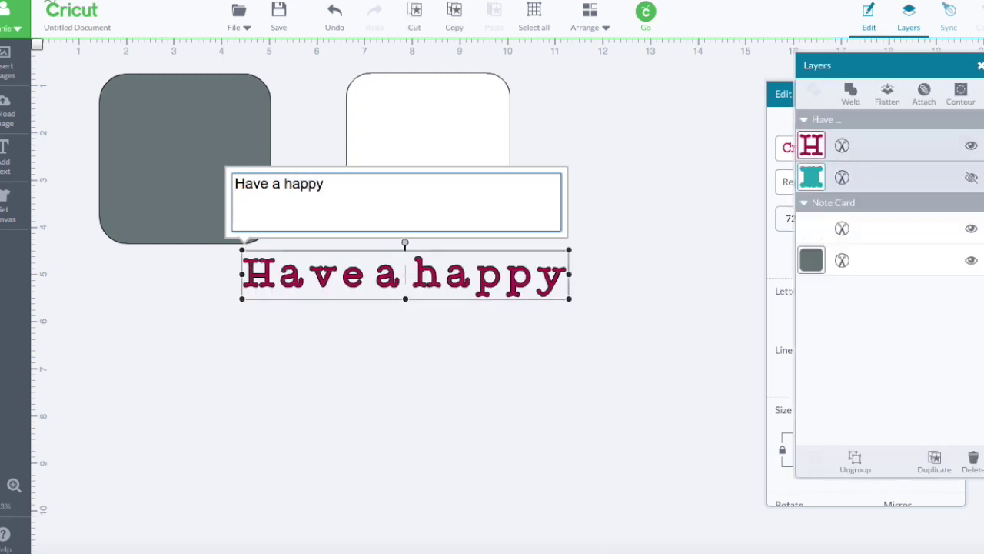
left_click_drag(339, 199, 196, 186)
type("Mer")
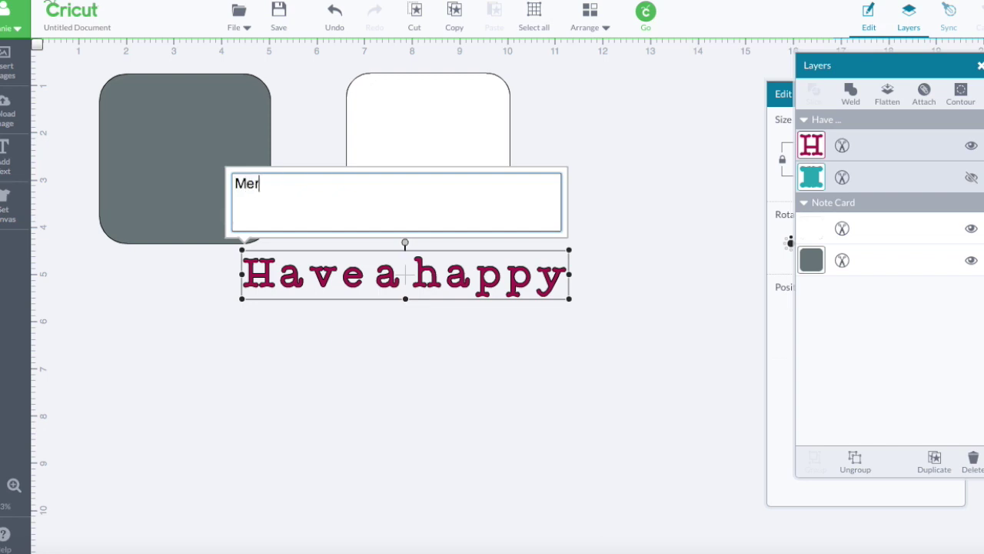
type("ry Christmas")
key("Return")
type("fro")
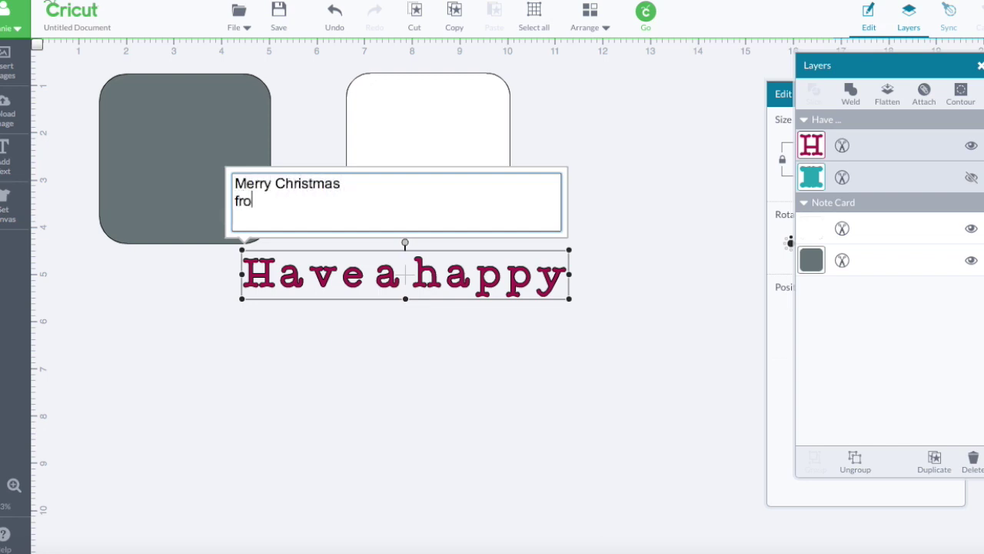
type("m our house")
key("Return")
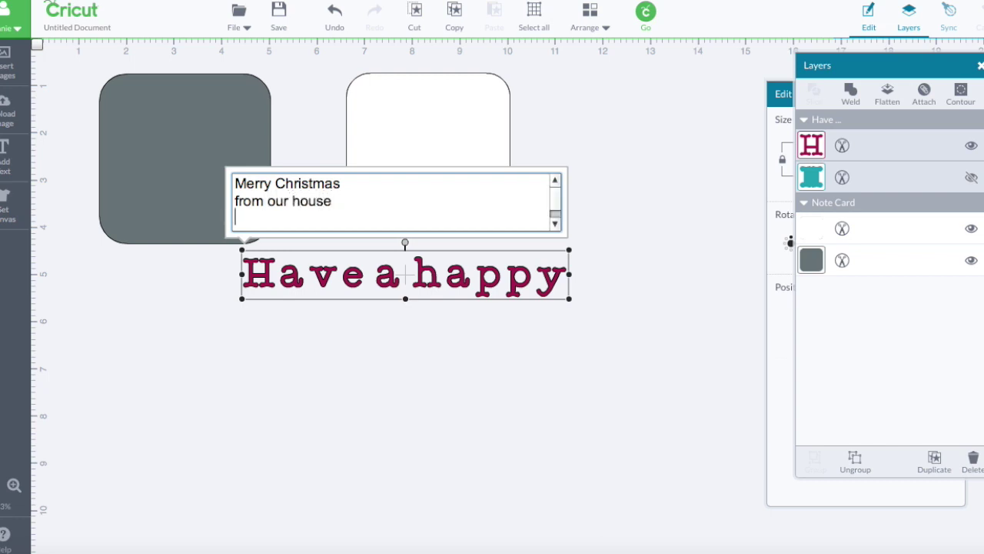
type("to yours!")
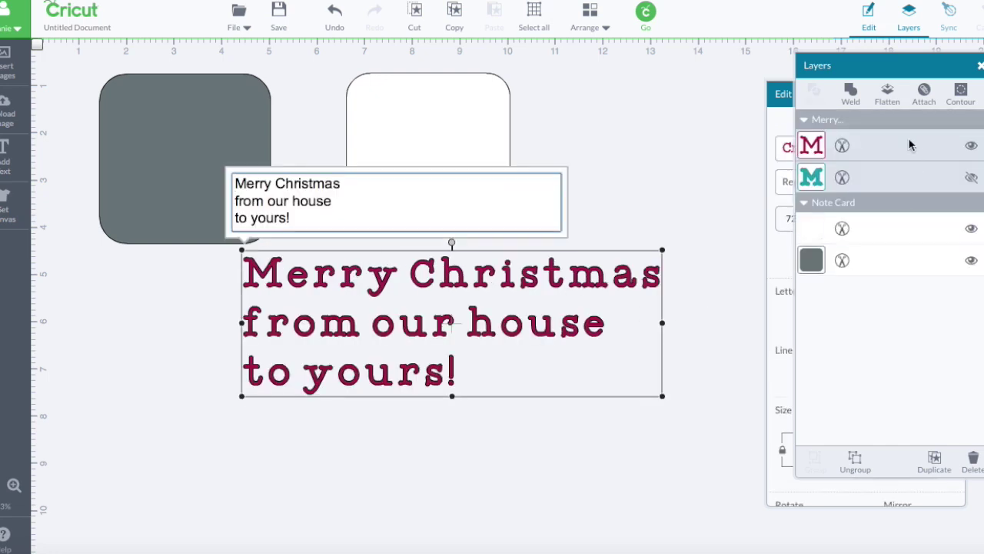
- Centre-align the greeting lines and move the text slightly lower on the canvas
left_click(786, 93)
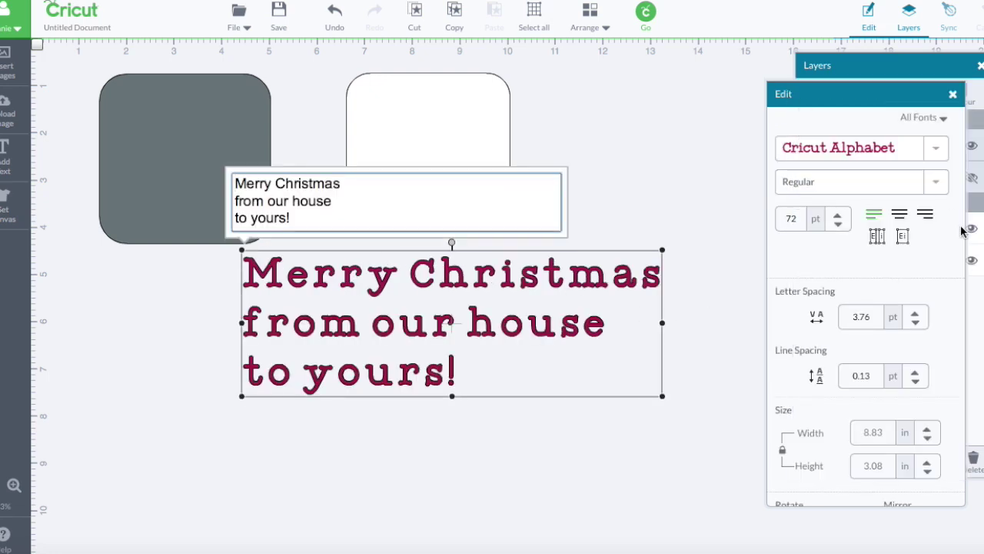
left_click(900, 216)
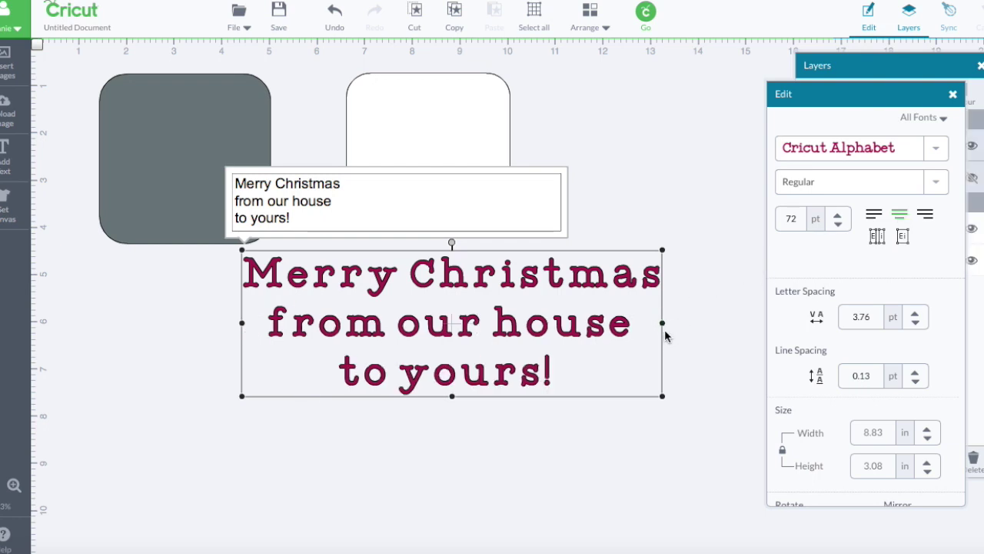
left_click(643, 191)
left_click(546, 286)
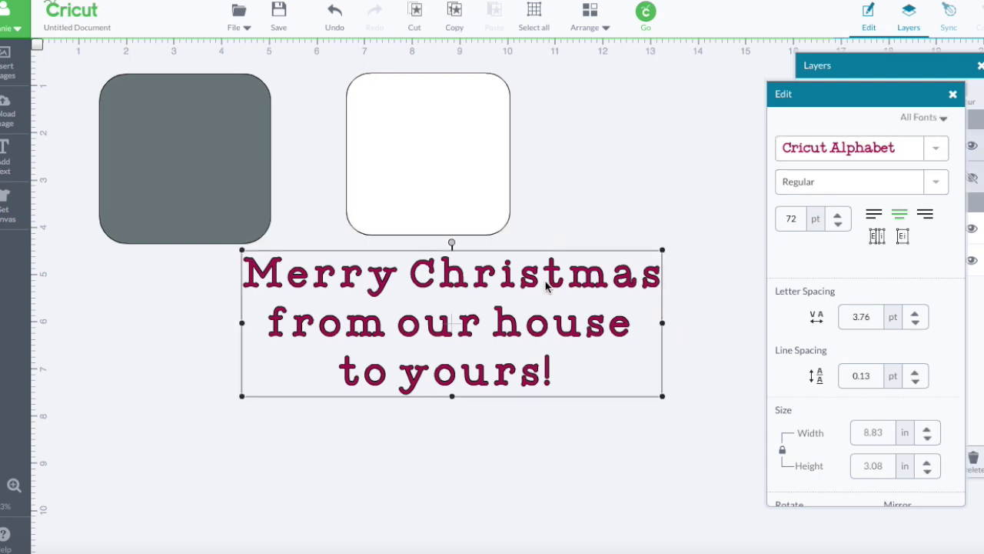
left_click_drag(546, 286, 552, 322)
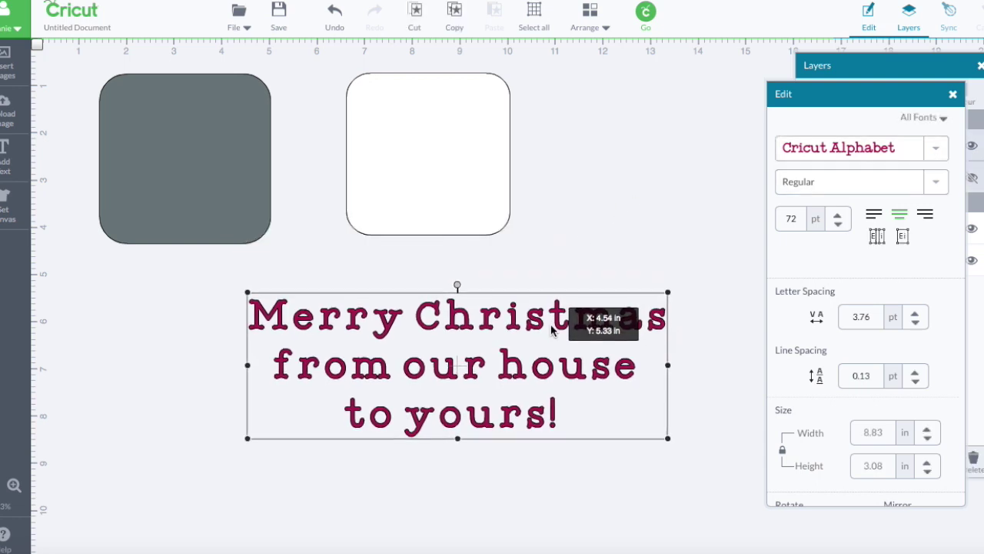
left_click(893, 74)
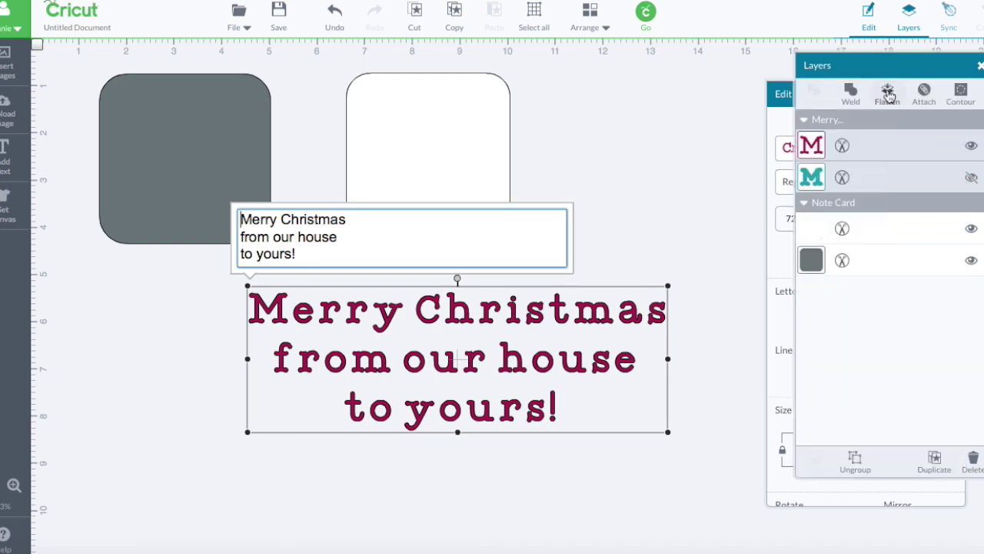
- Flatten the greeting into a printable image and move it up over the white card
left_click(888, 94)
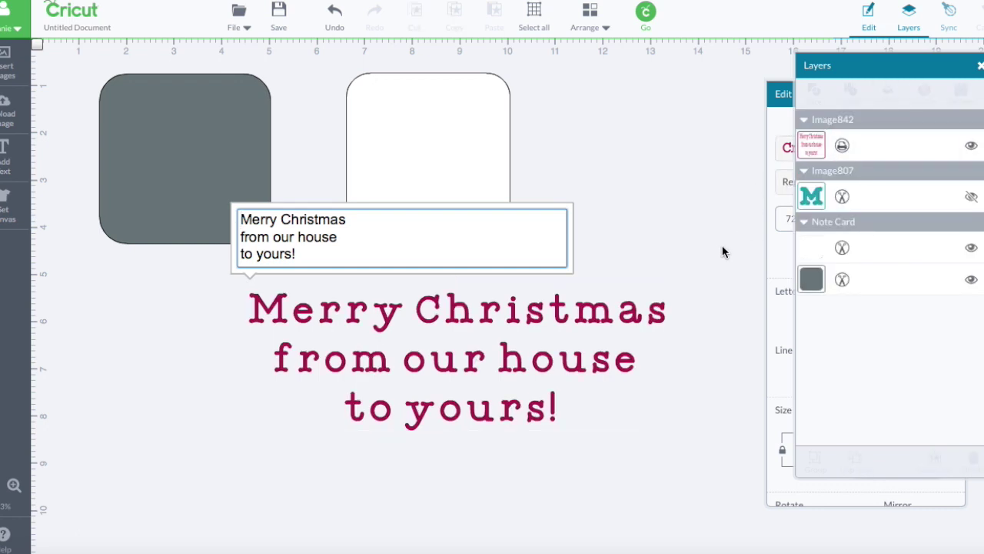
left_click(815, 197)
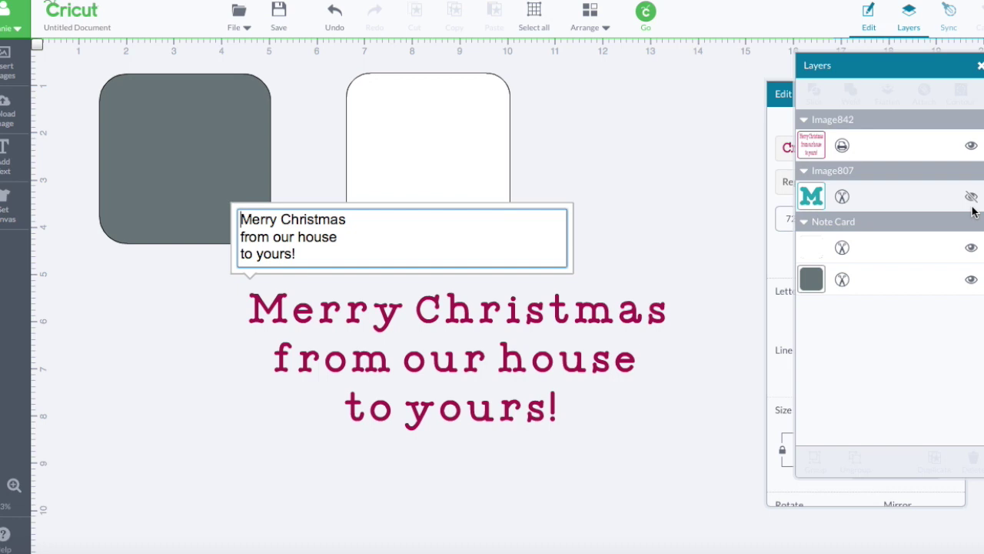
left_click(813, 154)
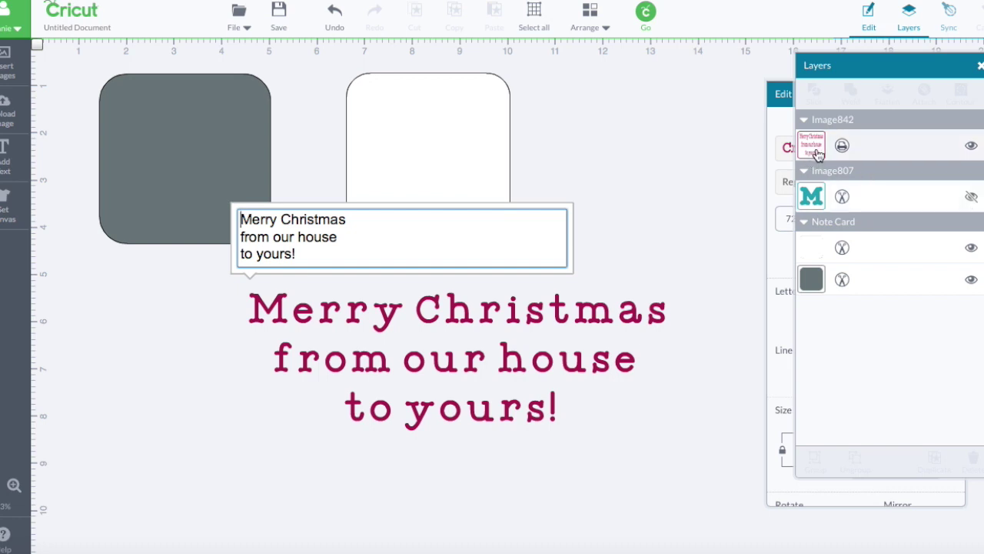
left_click(665, 187)
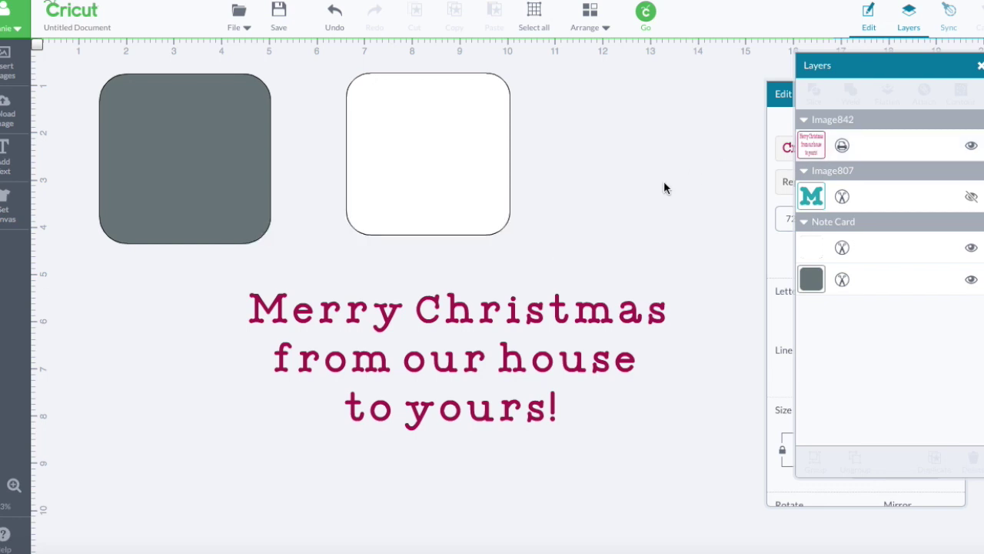
left_click_drag(538, 321, 599, 150)
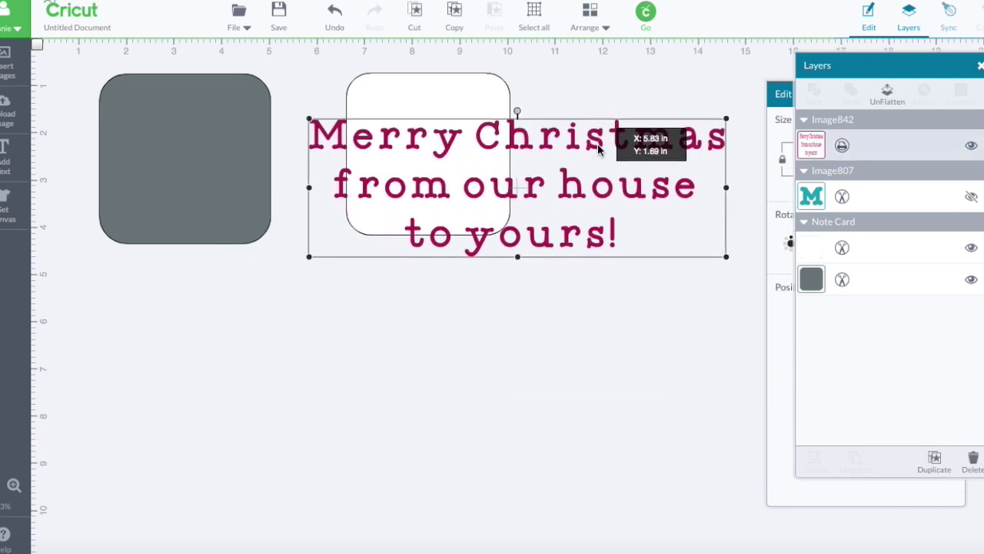
- Shrink the greeting below about 3.29 x 1.09 in and centre it in the white card's upper half
left_click_drag(725, 120, 524, 206)
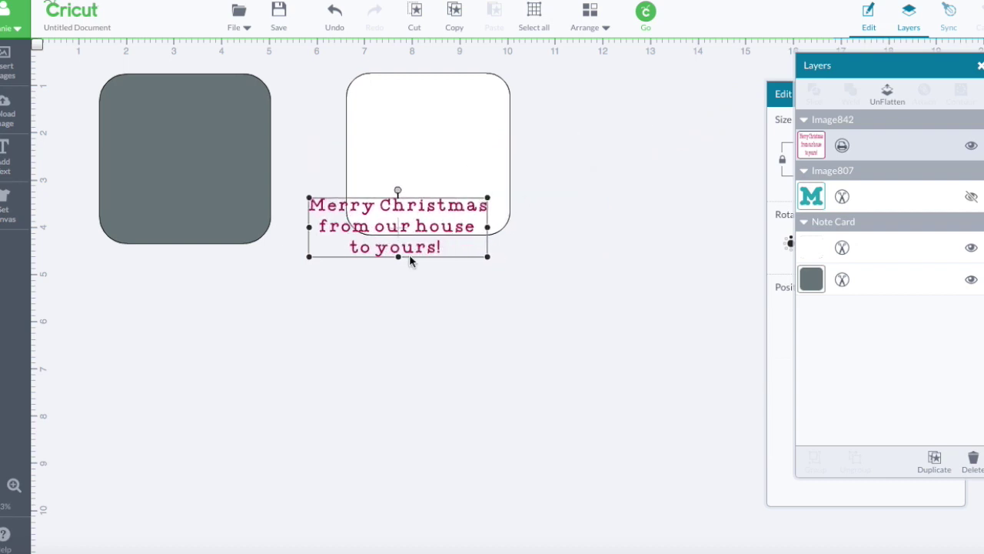
left_click_drag(409, 251, 457, 178)
left_click_drag(534, 125, 499, 139)
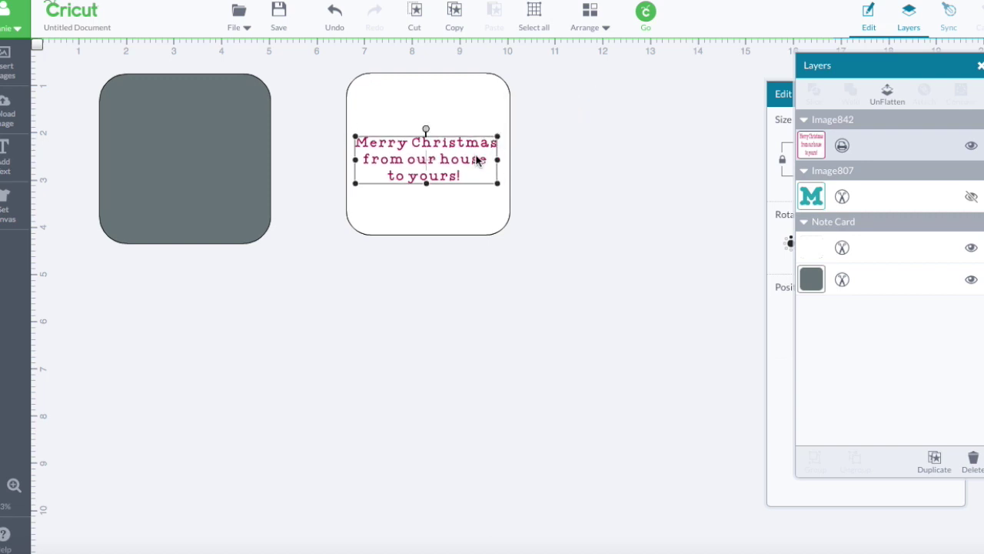
left_click(598, 152)
left_click_drag(463, 163, 465, 155)
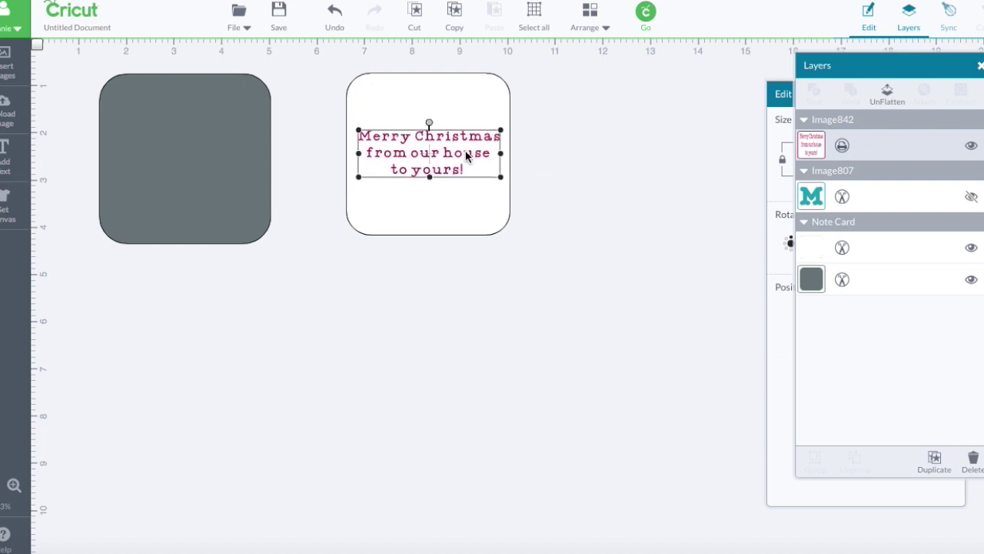
left_click_drag(465, 154, 464, 153)
left_click(568, 149)
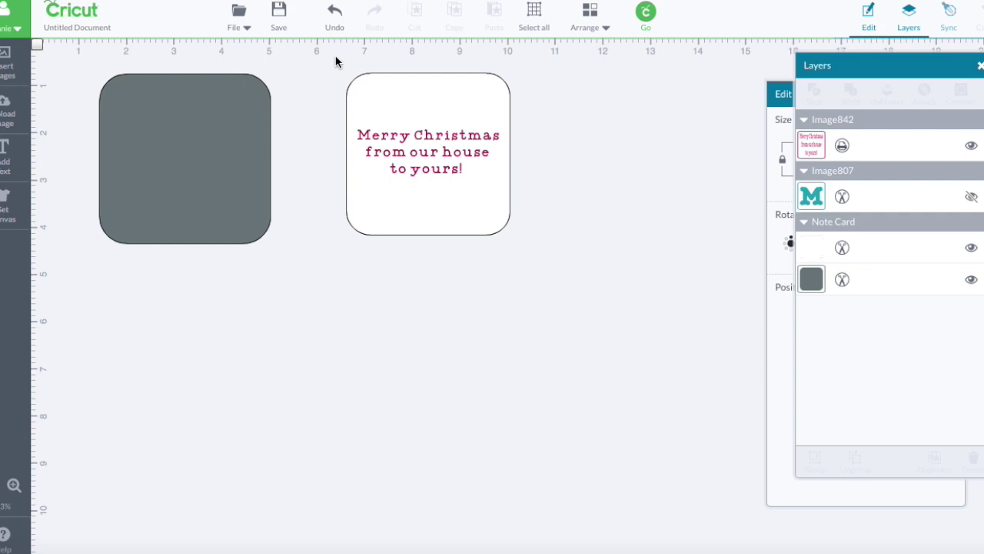
- Select the white card and greeting together and flatten them into one printable layer
left_click_drag(328, 59, 525, 259)
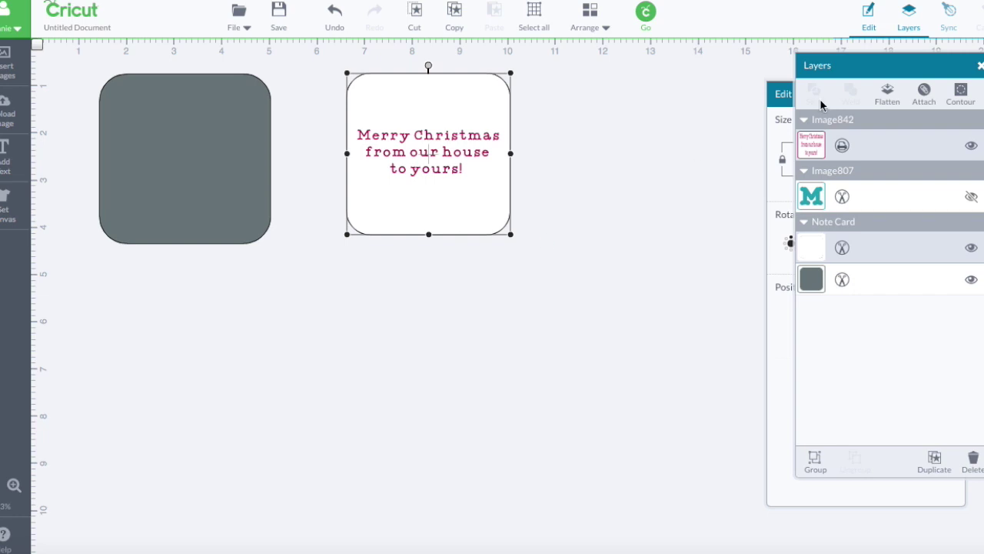
left_click(889, 94)
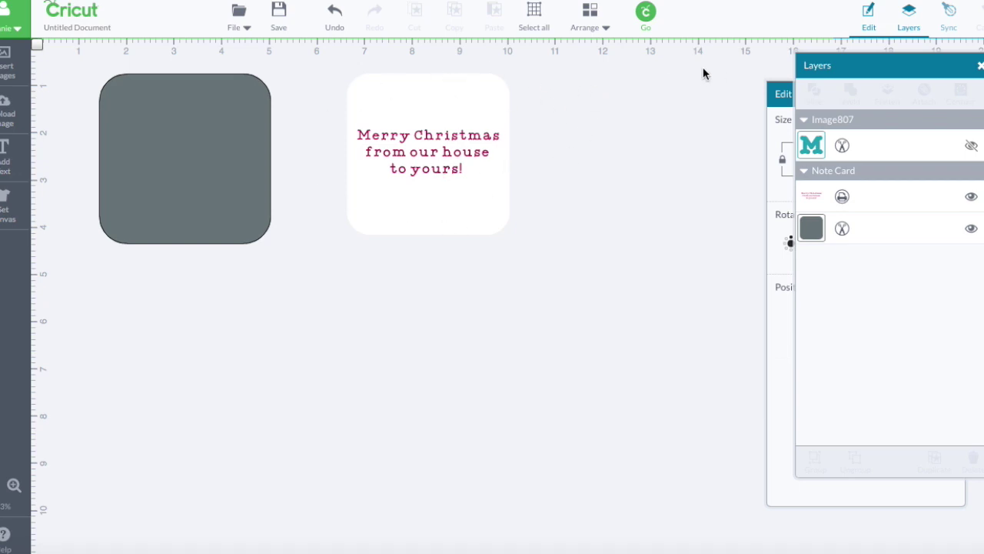
- Go to Mat Preview for the 2 mats and choose Print and Continue to reach Page Setup
left_click(647, 13)
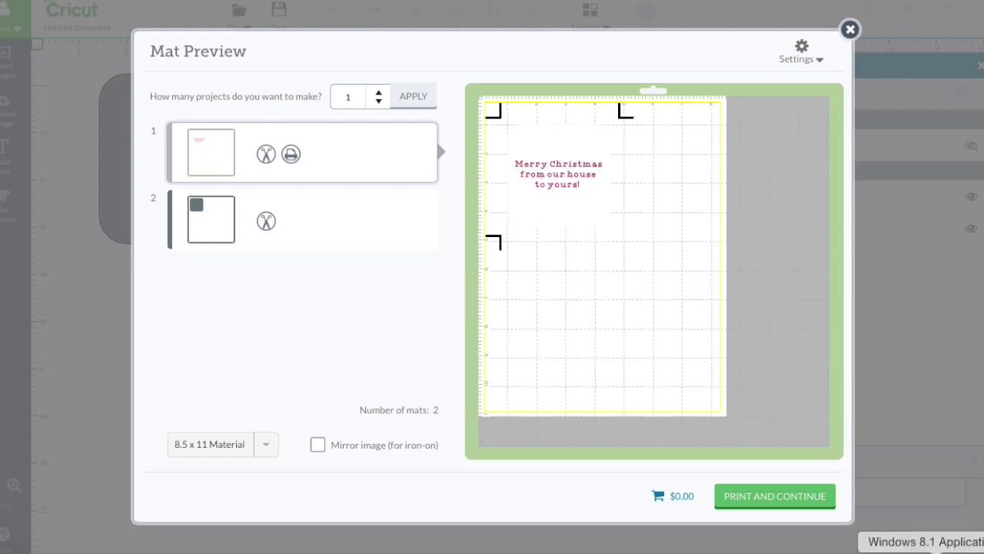
left_click(778, 499)
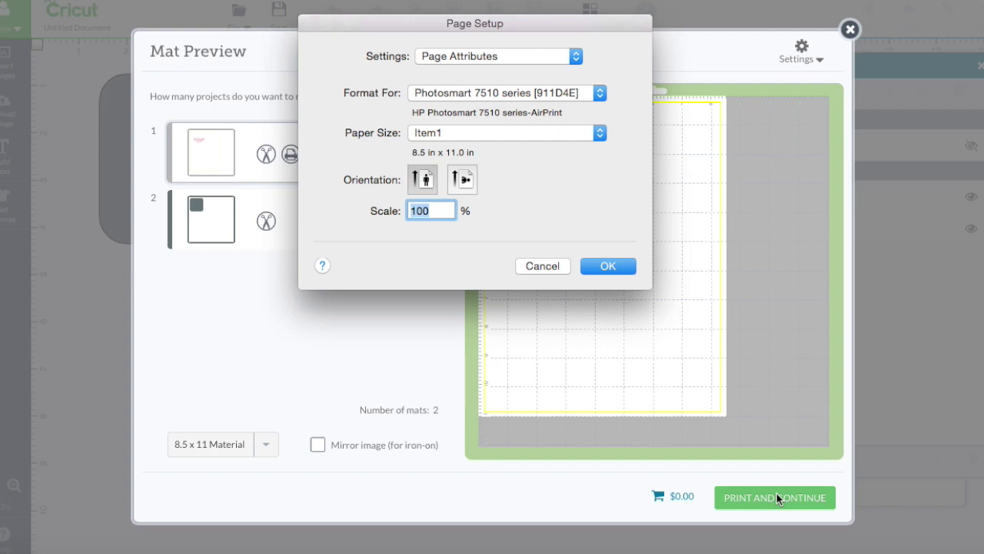